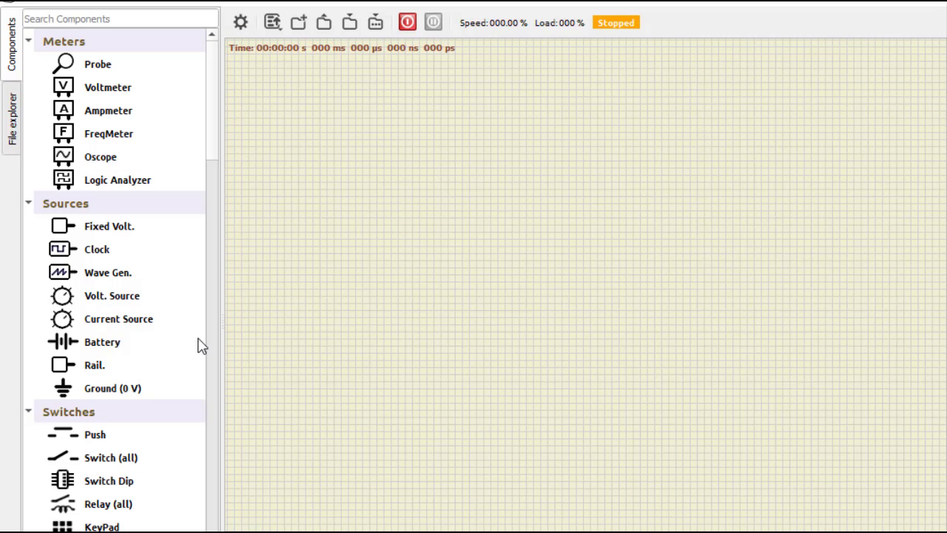
Step: Place a FlipFlop D from Logic > Memory on the canvas and turn off Use Set/Reset Pins
{"action": "scroll", "coordinate": [215, 286], "scroll_direction": "down", "scroll_amount": 10}
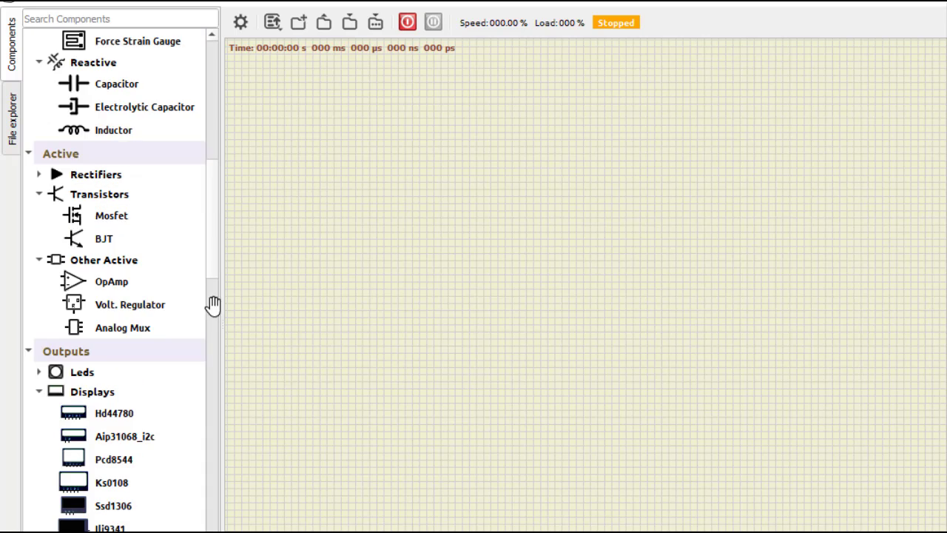
{"action": "scroll", "coordinate": [166, 365], "scroll_direction": "down", "scroll_amount": 5}
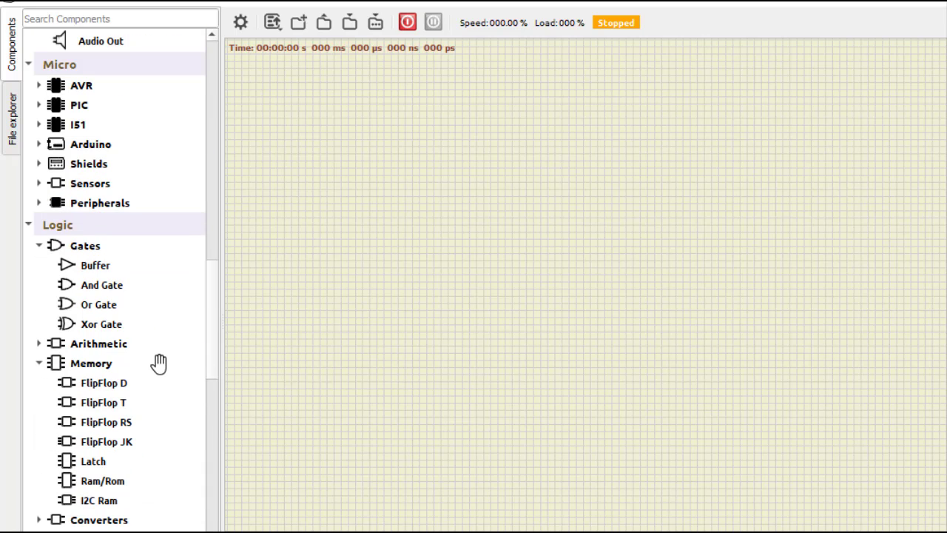
{"action": "left_click_drag", "start_coordinate": [109, 381], "coordinate": [463, 289]}
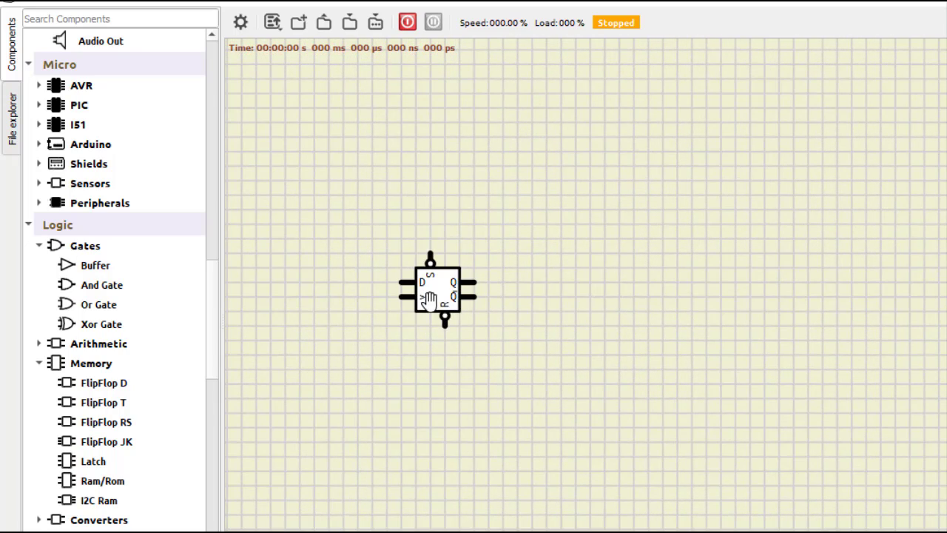
{"action": "left_click", "coordinate": [437, 289]}
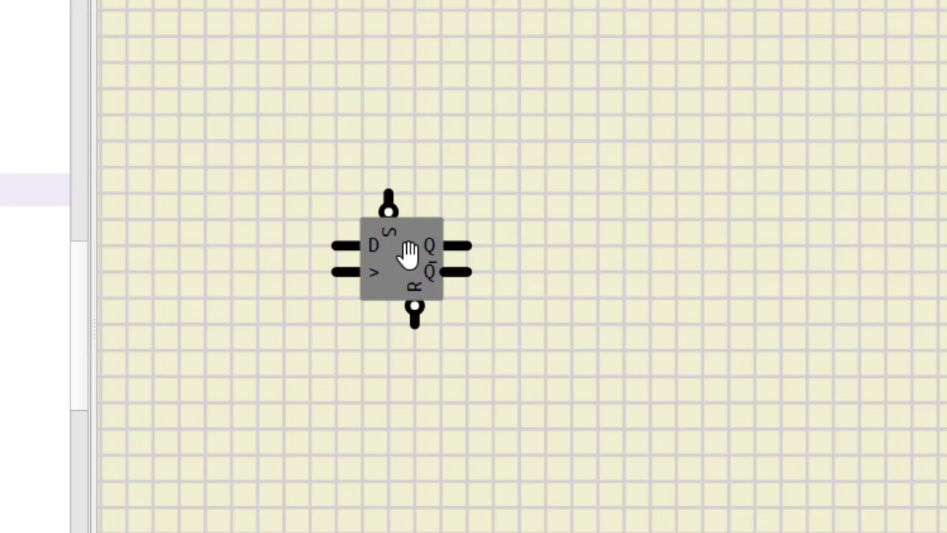
{"action": "right_click", "coordinate": [407, 254]}
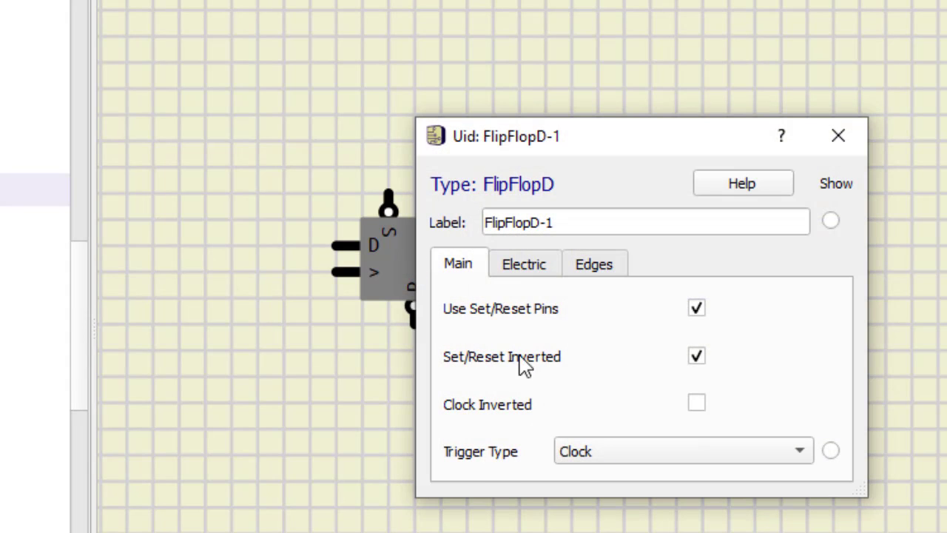
{"action": "left_click", "coordinate": [696, 307]}
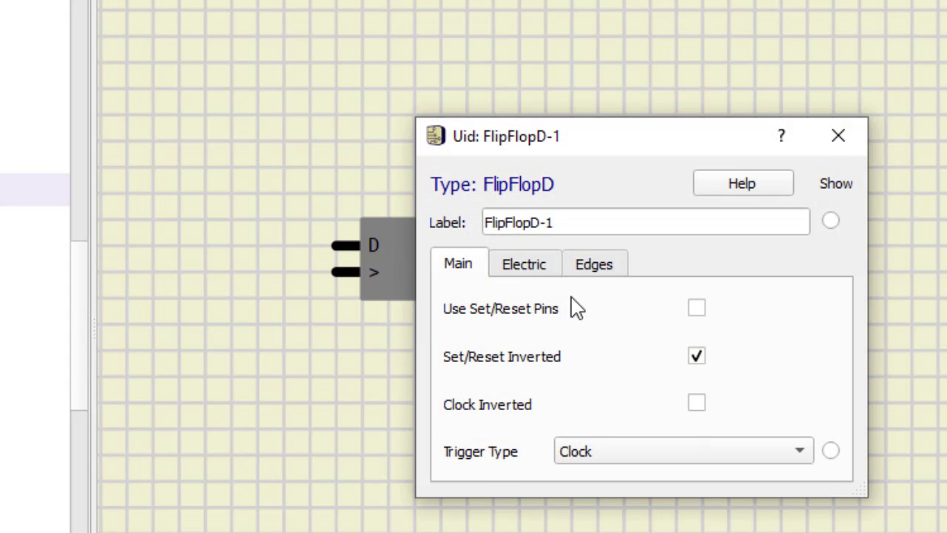
Step: Copy the flip-flop and paste a second copy just to its right
{"action": "left_click", "coordinate": [835, 144]}
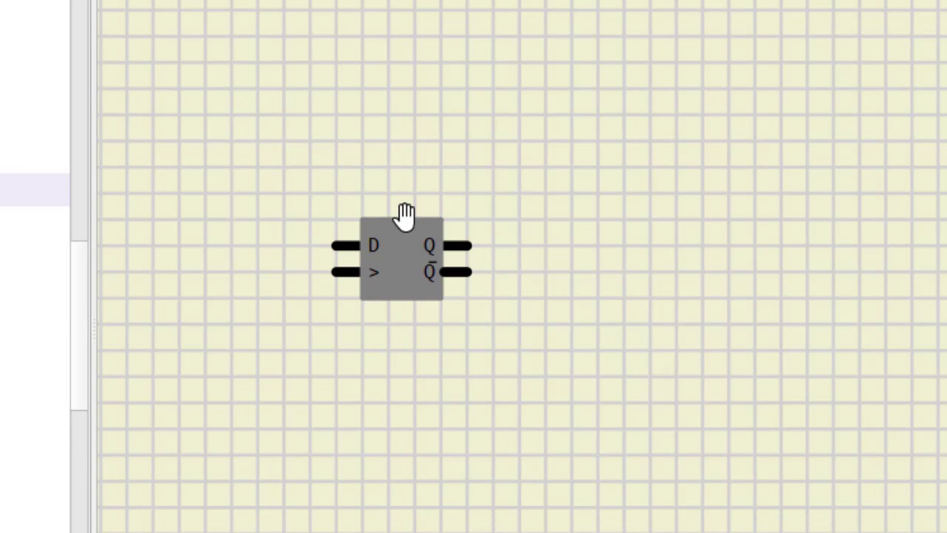
{"action": "right_click", "coordinate": [412, 257]}
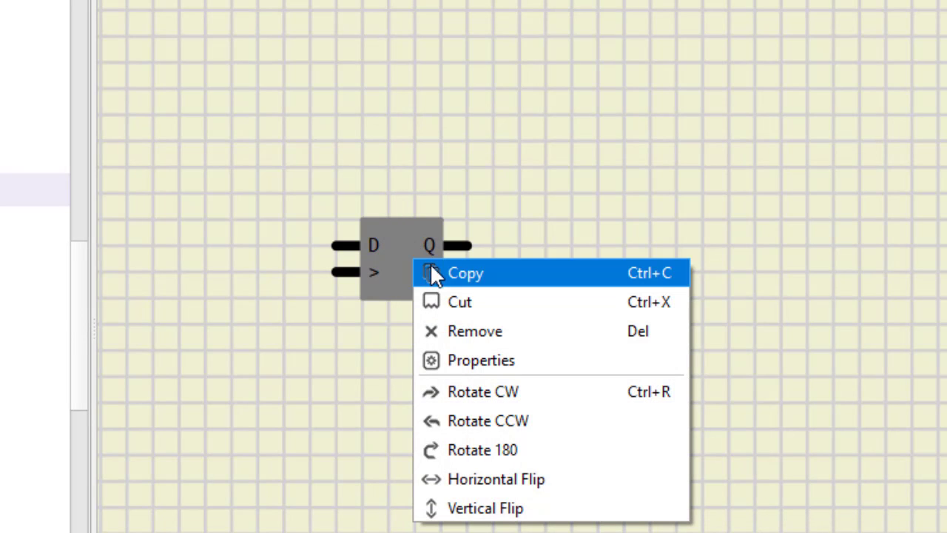
{"action": "left_click", "coordinate": [434, 273]}
{"action": "right_click", "coordinate": [588, 261]}
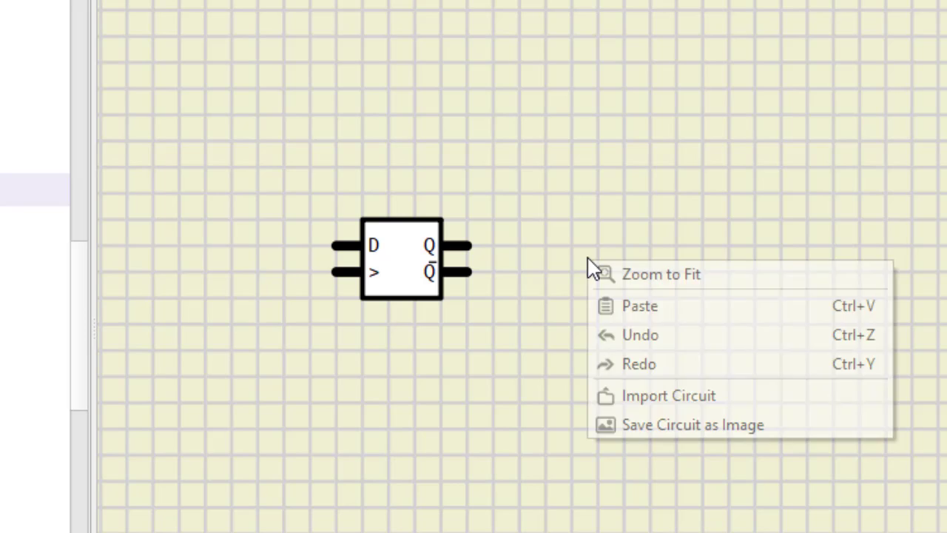
{"action": "left_click", "coordinate": [661, 317]}
{"action": "left_click", "coordinate": [609, 275]}
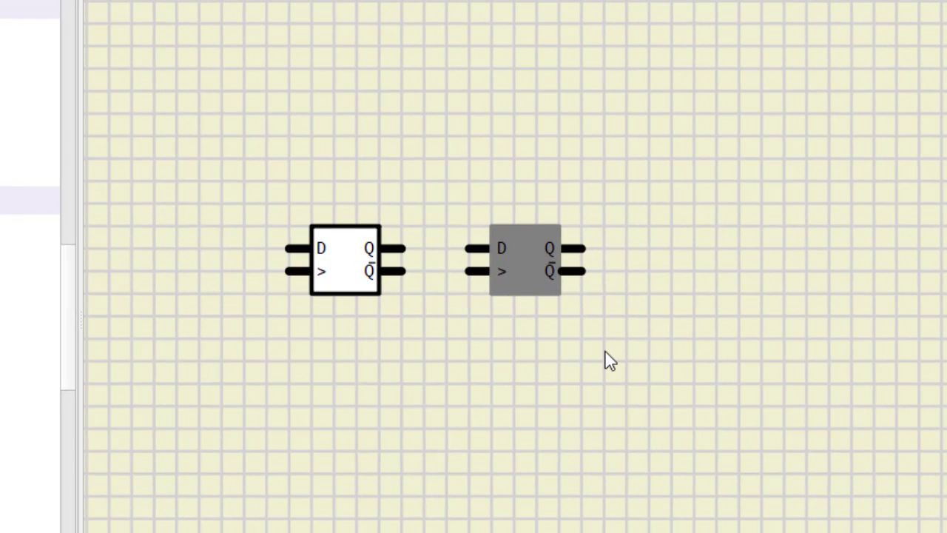
Step: Paste a third and fourth flip-flop to complete the row of four
{"action": "right_click", "coordinate": [709, 381]}
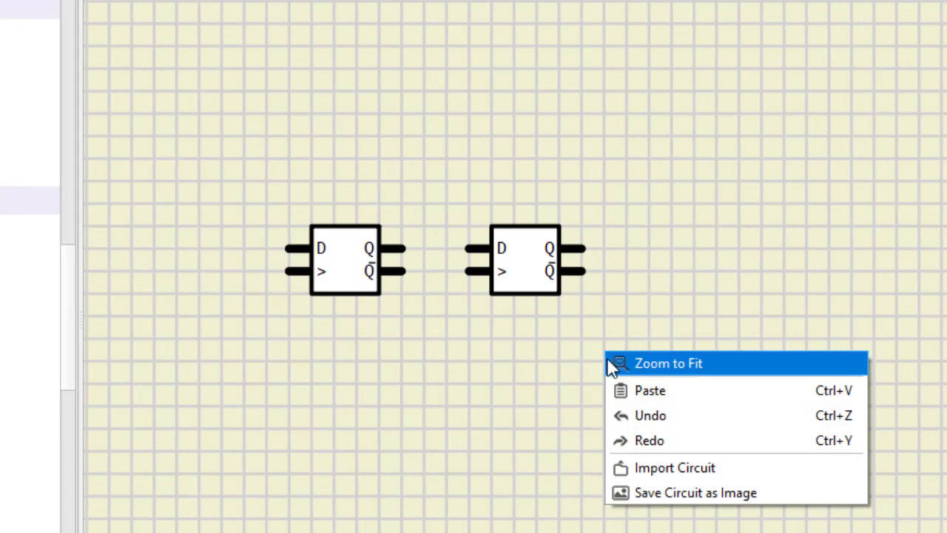
{"action": "left_click", "coordinate": [639, 390]}
{"action": "left_click", "coordinate": [699, 263]}
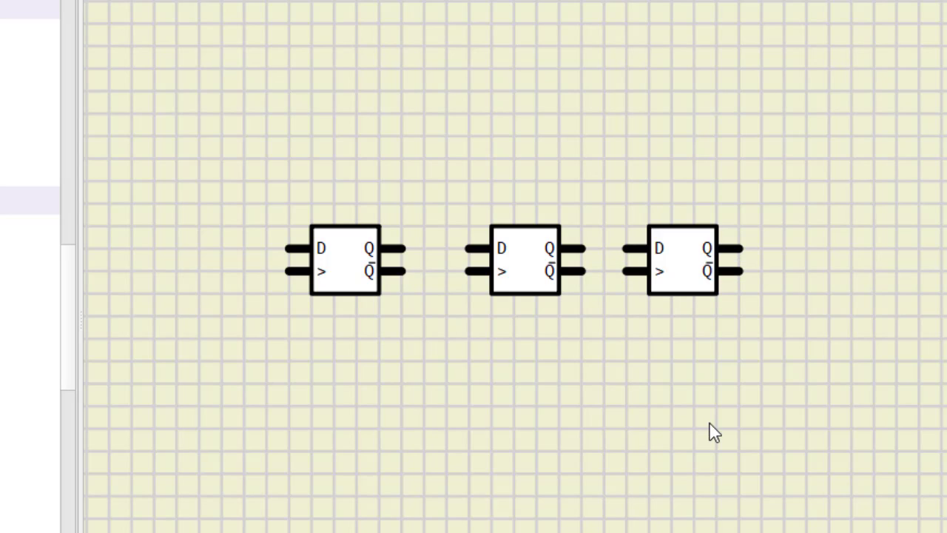
{"action": "right_click", "coordinate": [708, 424]}
{"action": "left_click", "coordinate": [747, 463]}
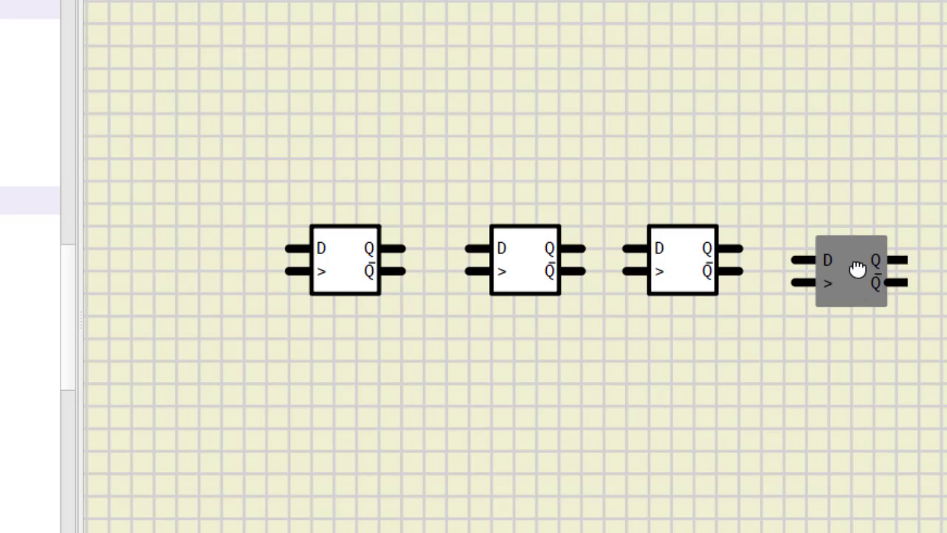
{"action": "left_click", "coordinate": [858, 260]}
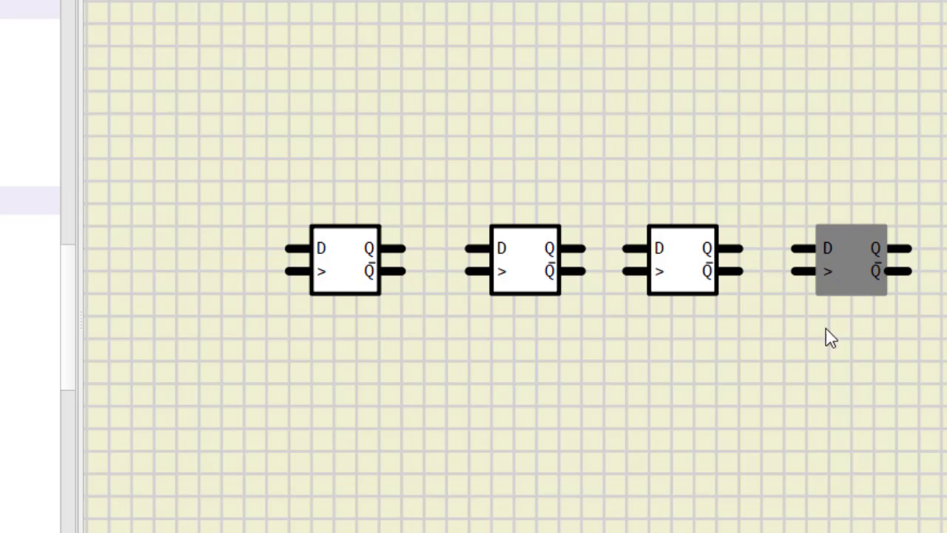
{"action": "scroll", "coordinate": [37, 222], "scroll_direction": "up", "scroll_amount": 10}
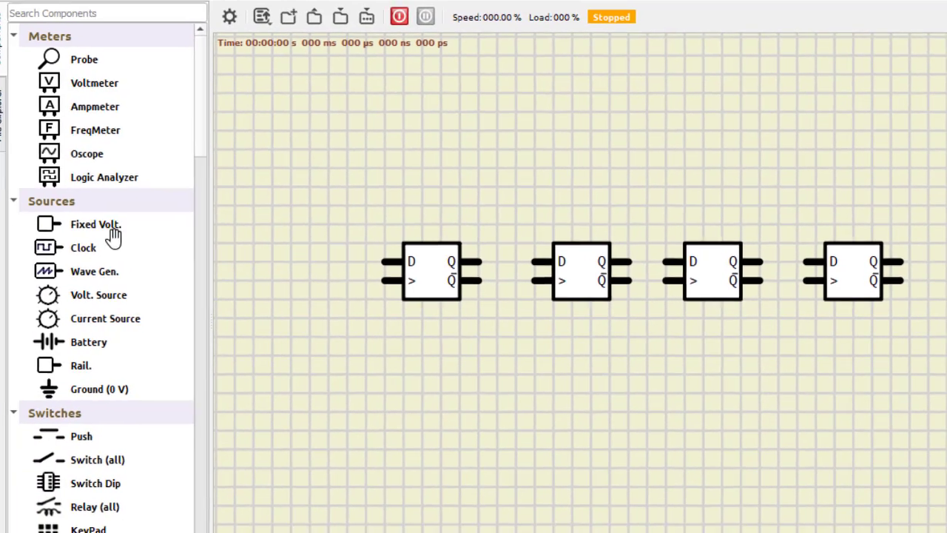
Step: Add a Fixed Volt. source and wire it to the first flip-flop's D input
{"action": "left_click_drag", "start_coordinate": [114, 236], "coordinate": [316, 223]}
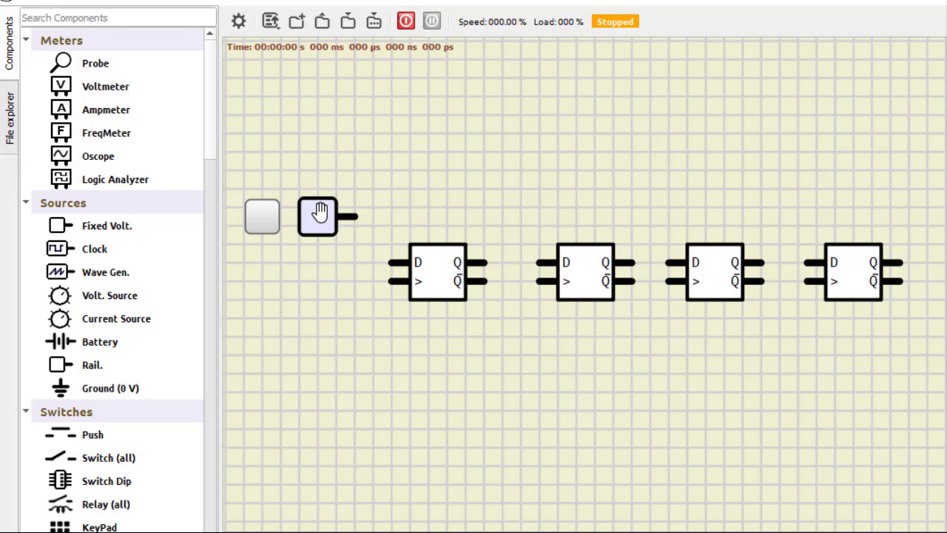
{"action": "left_click_drag", "start_coordinate": [317, 211], "coordinate": [390, 263]}
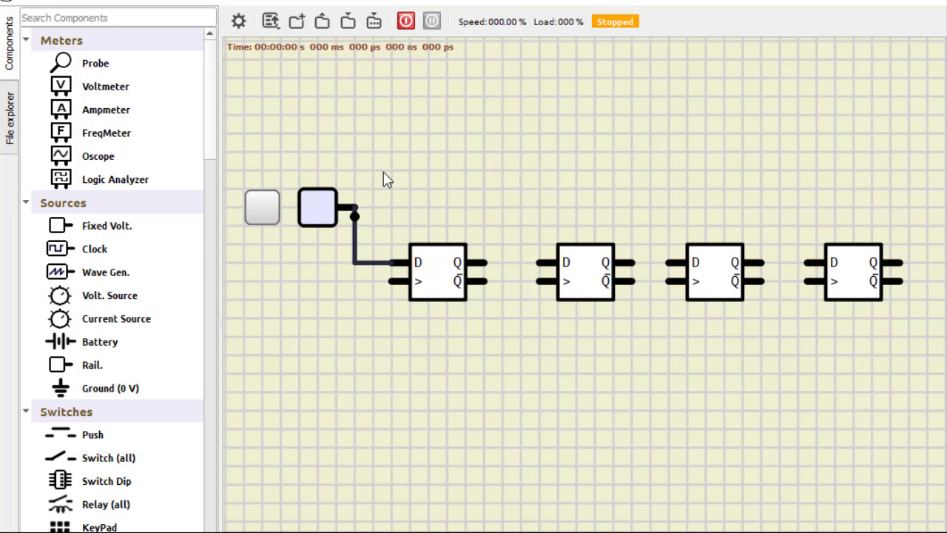
{"action": "key", "text": "Left"}
{"action": "key", "text": "Up"}
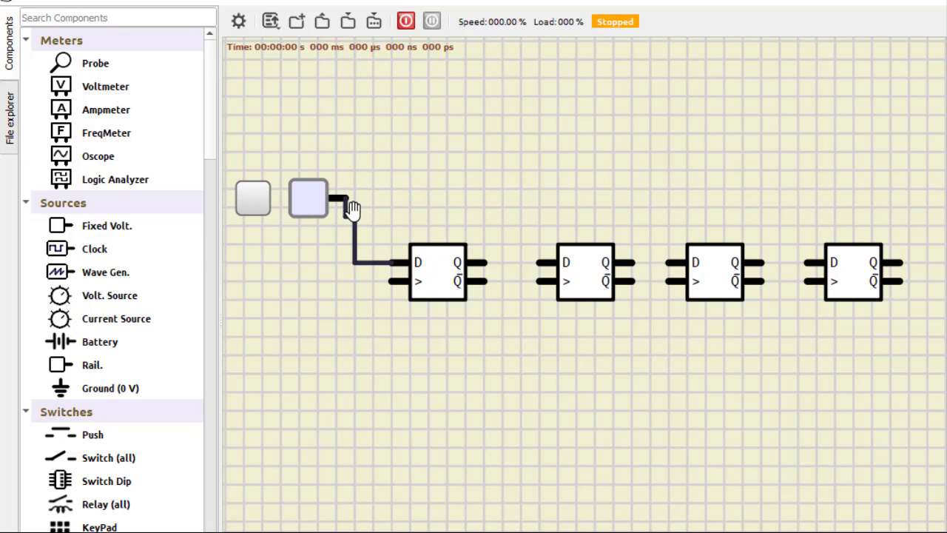
{"action": "left_click", "coordinate": [439, 212]}
Step: Wire each Q output to the next flip-flop's D input, nudging the flip-flops into line
{"action": "mouse_move", "coordinate": [486, 261]}
{"action": "left_mouse_down"}
{"action": "mouse_move", "coordinate": [594, 281]}
{"action": "mouse_move", "coordinate": [642, 275]}
{"action": "mouse_move", "coordinate": [536, 260]}
{"action": "left_mouse_up"}
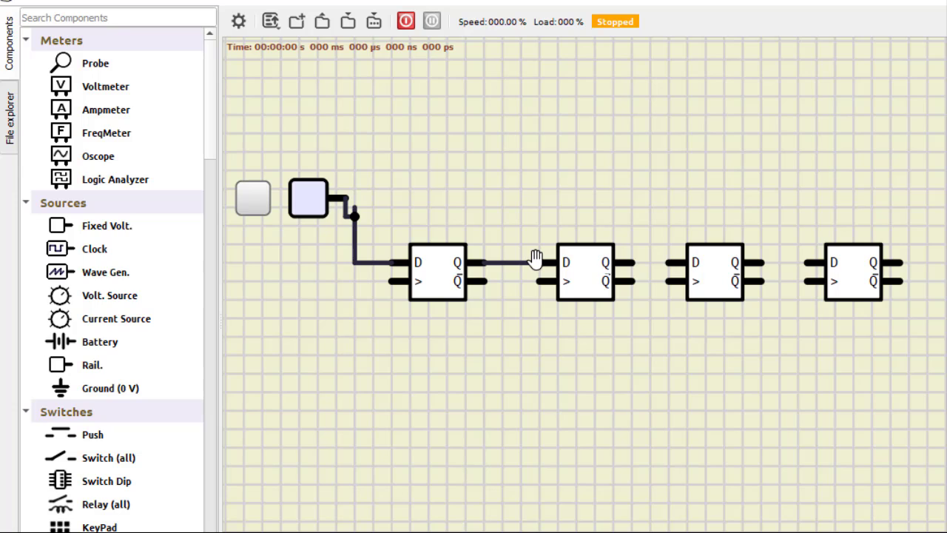
{"action": "right_click", "coordinate": [635, 270]}
{"action": "left_click", "coordinate": [599, 268]}
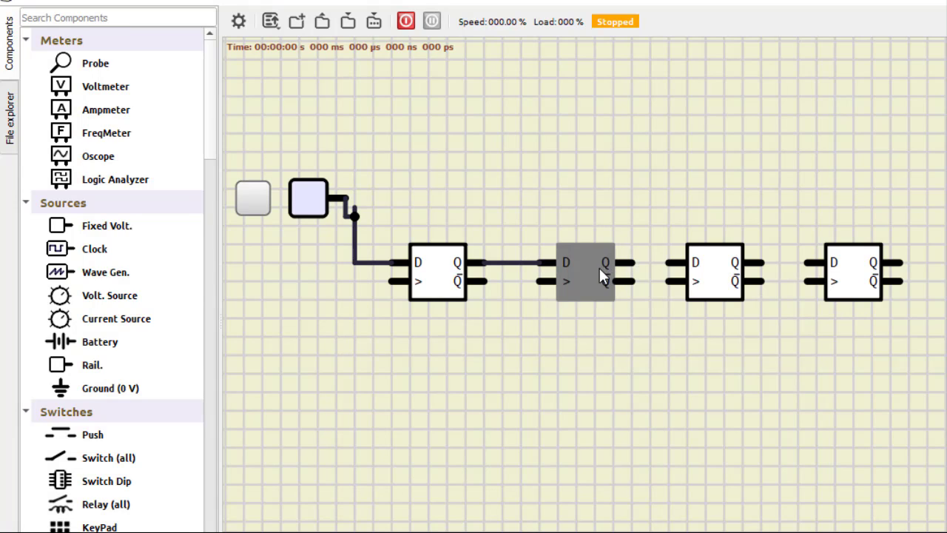
{"action": "left_click_drag", "start_coordinate": [599, 267], "coordinate": [598, 277]}
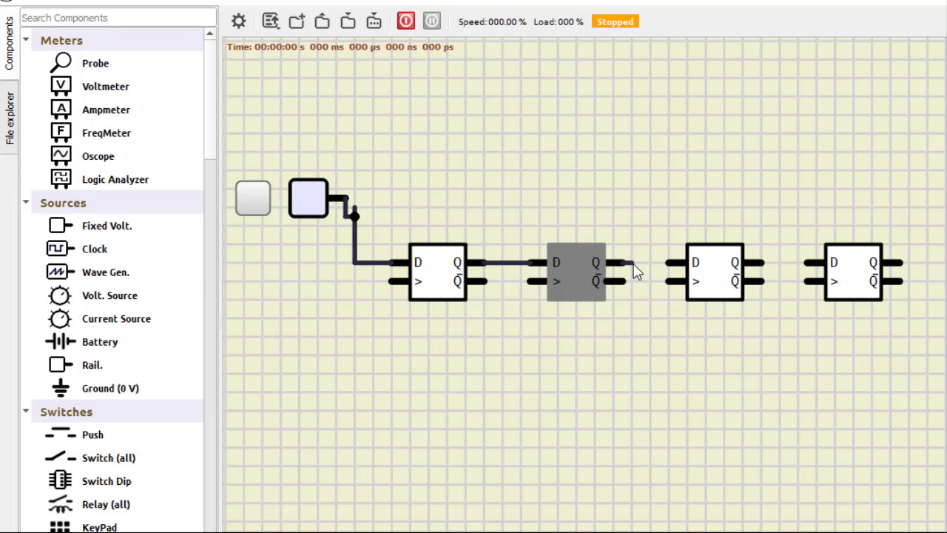
{"action": "left_click", "coordinate": [629, 263]}
{"action": "left_click", "coordinate": [668, 262]}
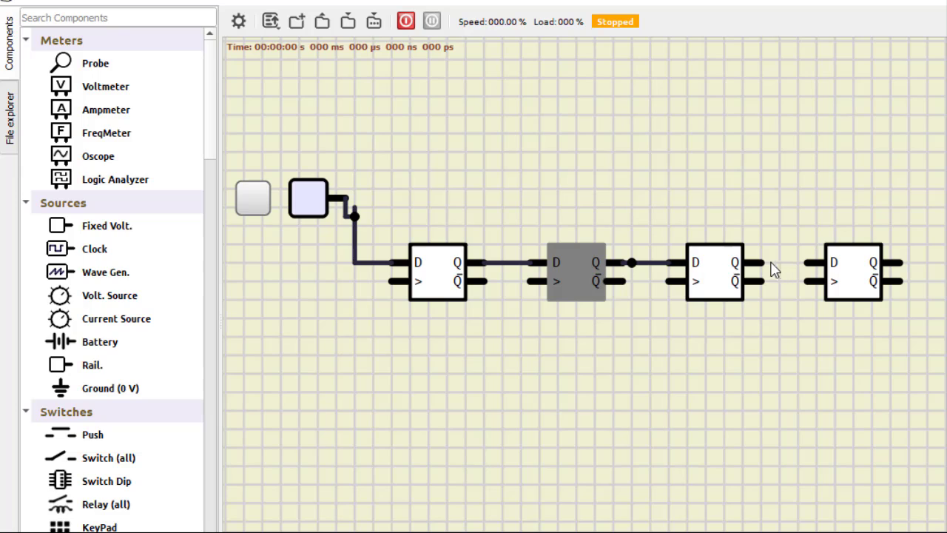
{"action": "left_click_drag", "start_coordinate": [736, 266], "coordinate": [725, 267]}
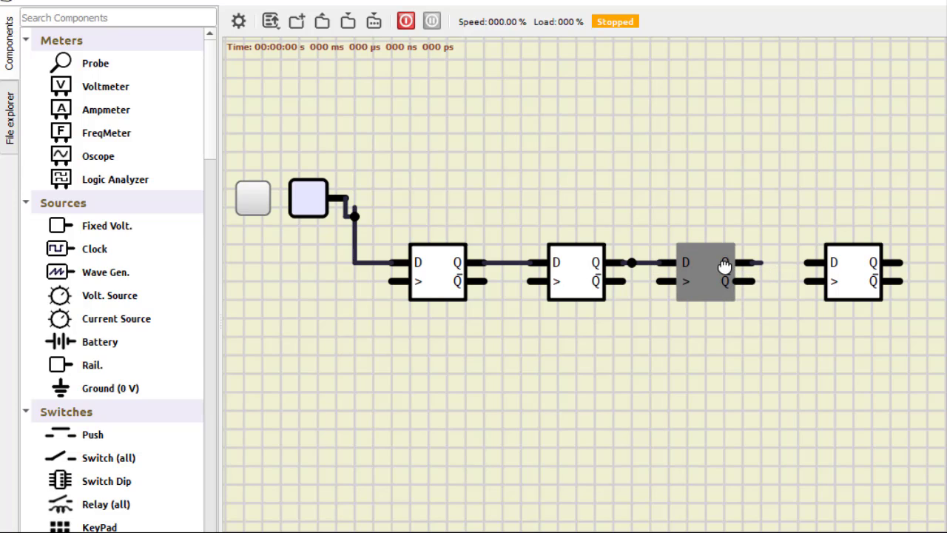
{"action": "left_click", "coordinate": [758, 262]}
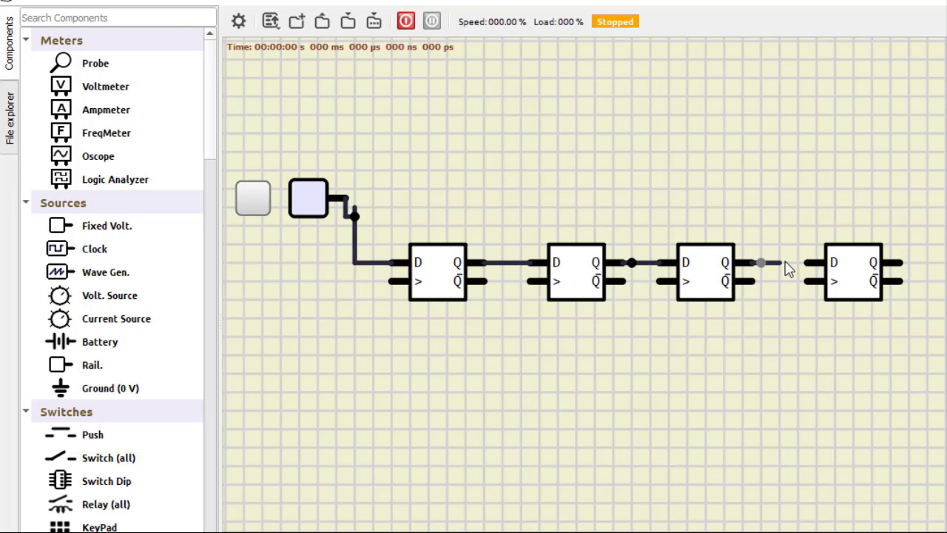
{"action": "left_click", "coordinate": [812, 262]}
{"action": "left_click_drag", "start_coordinate": [847, 288], "coordinate": [836, 294]}
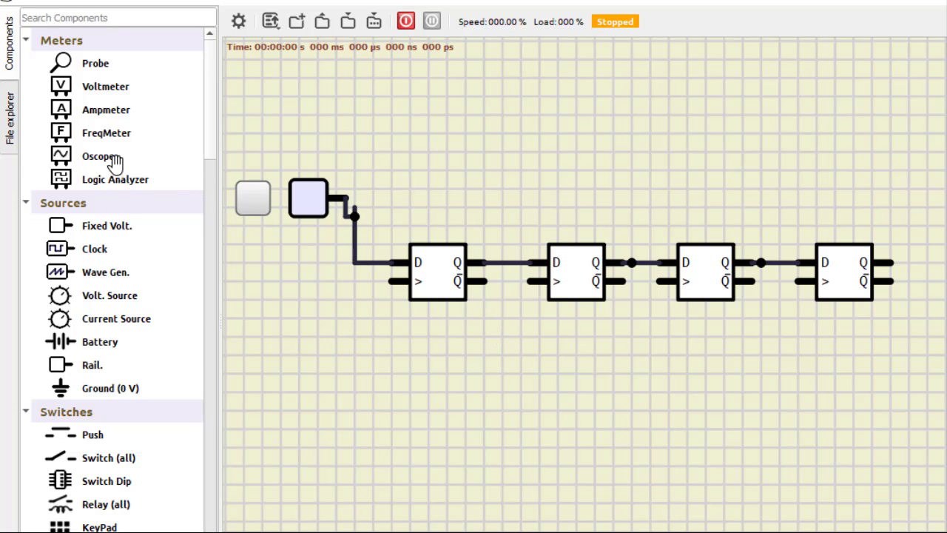
Step: Place three more probes along the row above the flip-flops
{"action": "left_click_drag", "start_coordinate": [94, 62], "coordinate": [543, 178]}
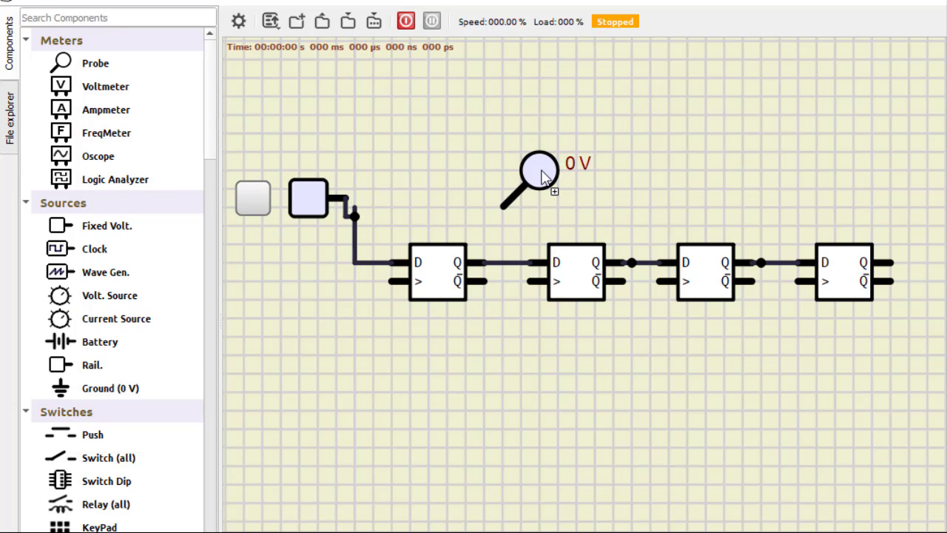
{"action": "left_click_drag", "start_coordinate": [94, 63], "coordinate": [676, 172]}
{"action": "mouse_move", "coordinate": [94, 63]}
{"action": "left_mouse_down"}
{"action": "mouse_move", "coordinate": [819, 173]}
{"action": "mouse_move", "coordinate": [930, 178]}
{"action": "mouse_move", "coordinate": [921, 183]}
{"action": "left_mouse_up"}
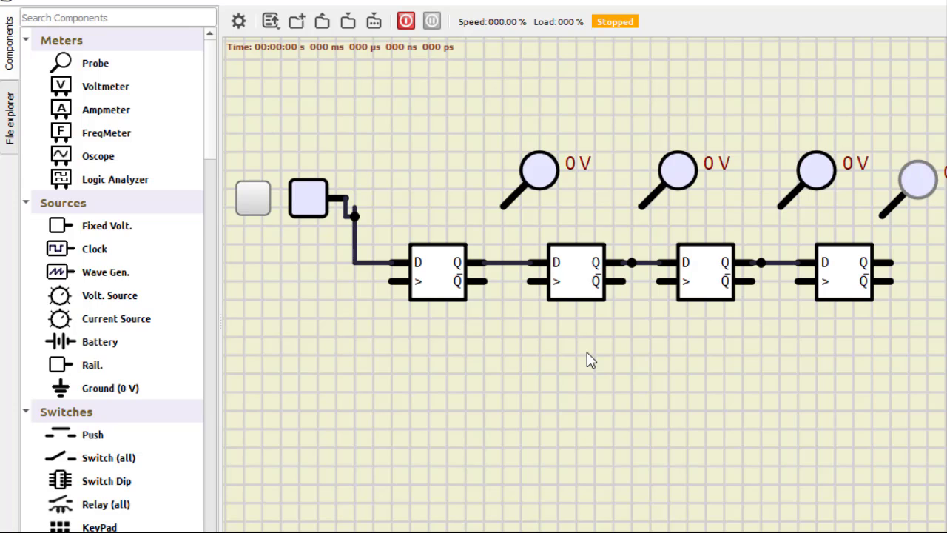
{"action": "scroll", "coordinate": [586, 360], "scroll_direction": "down", "scroll_amount": 1}
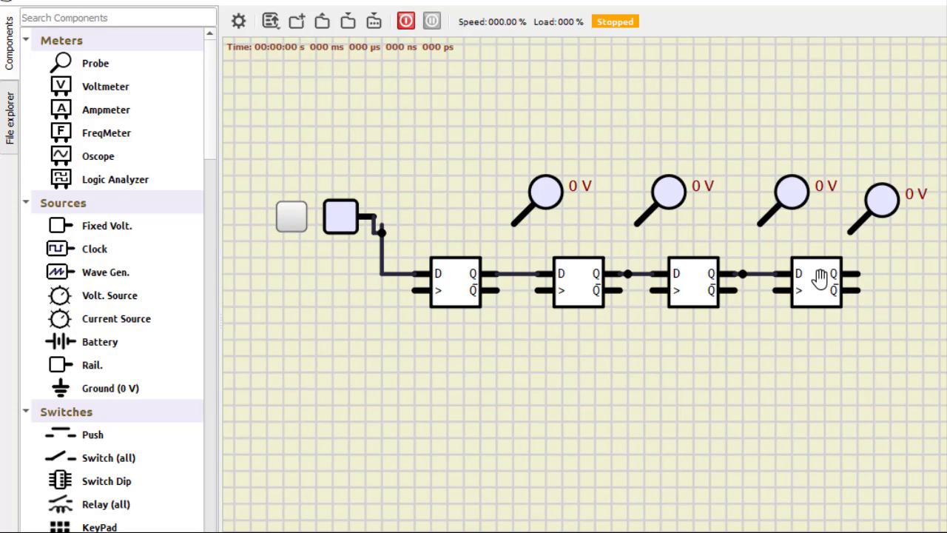
Step: Wire the fourth and third probes to the fourth and third flip-flops' Q outputs
{"action": "left_click_drag", "start_coordinate": [820, 278], "coordinate": [811, 278]}
{"action": "left_click", "coordinate": [854, 274]}
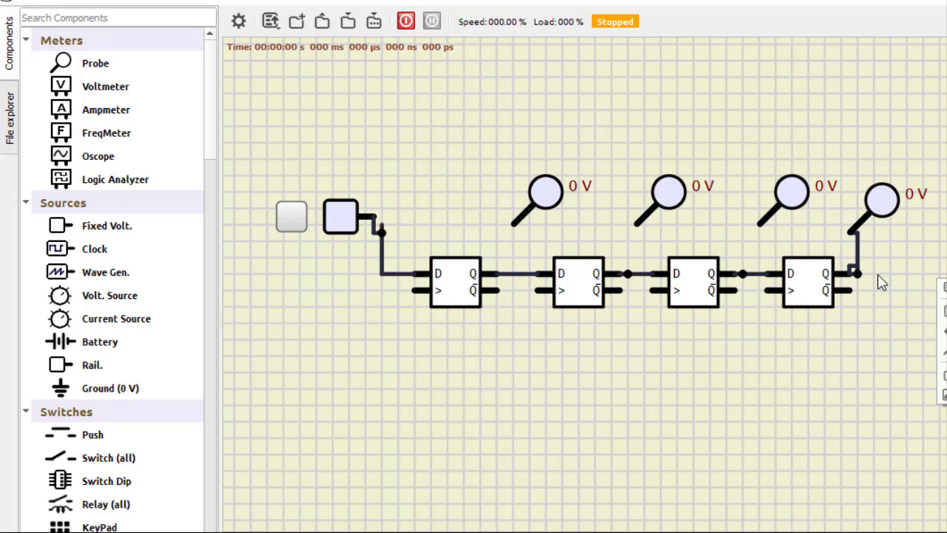
{"action": "right_click", "coordinate": [856, 272]}
{"action": "left_click", "coordinate": [853, 272]}
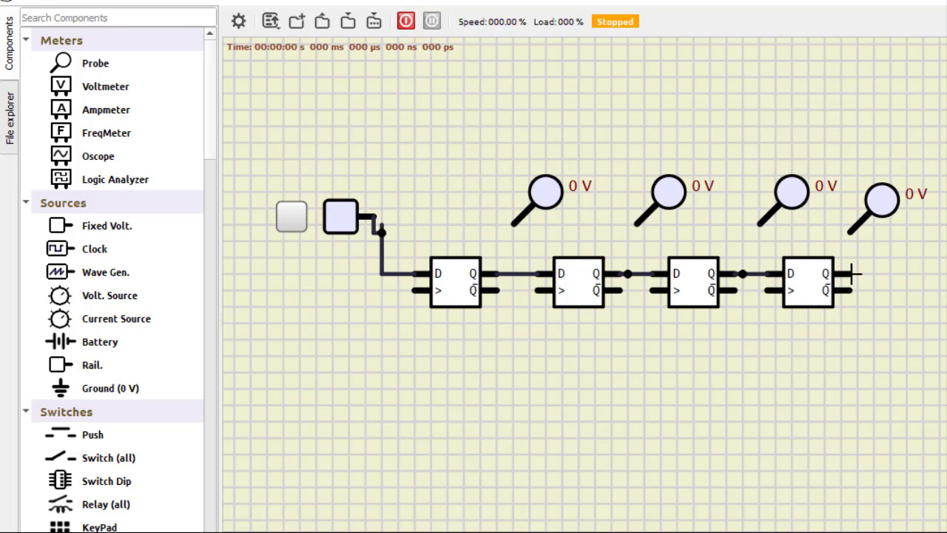
{"action": "left_click", "coordinate": [850, 236]}
{"action": "left_click", "coordinate": [760, 224]}
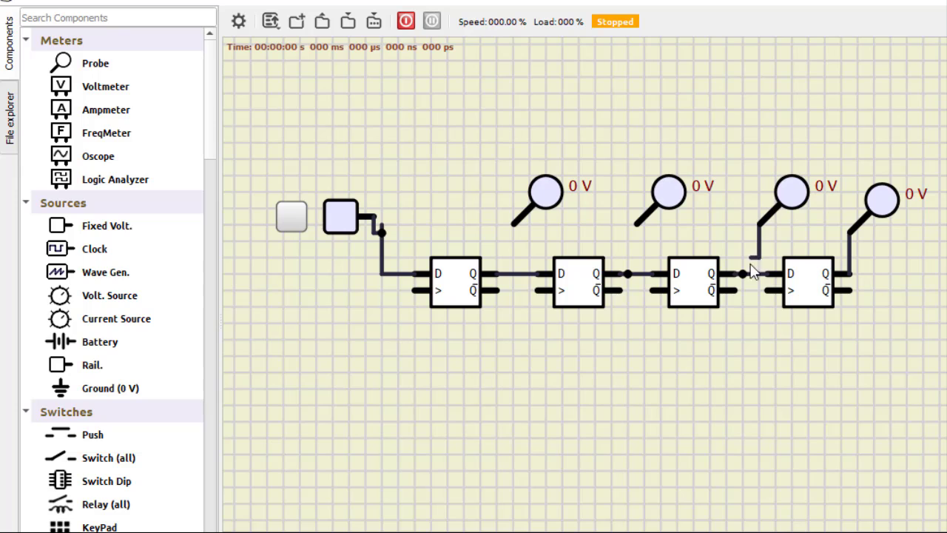
{"action": "left_click", "coordinate": [747, 273]}
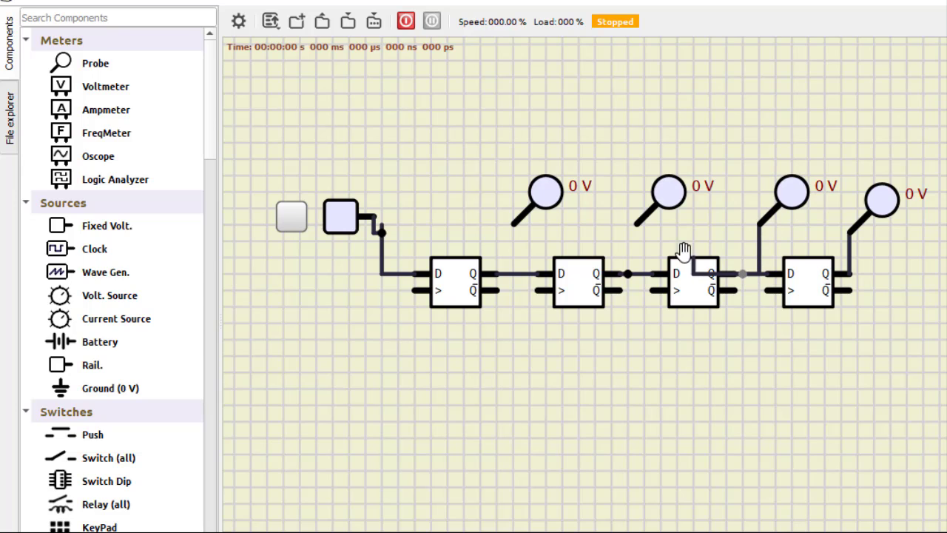
{"action": "left_click", "coordinate": [759, 270]}
Step: Wire the second and first probes to their flip-flops' Q outputs, redoing a misplaced wire
{"action": "left_click", "coordinate": [636, 273]}
{"action": "key", "text": "Escape"}
{"action": "left_click", "coordinate": [634, 224]}
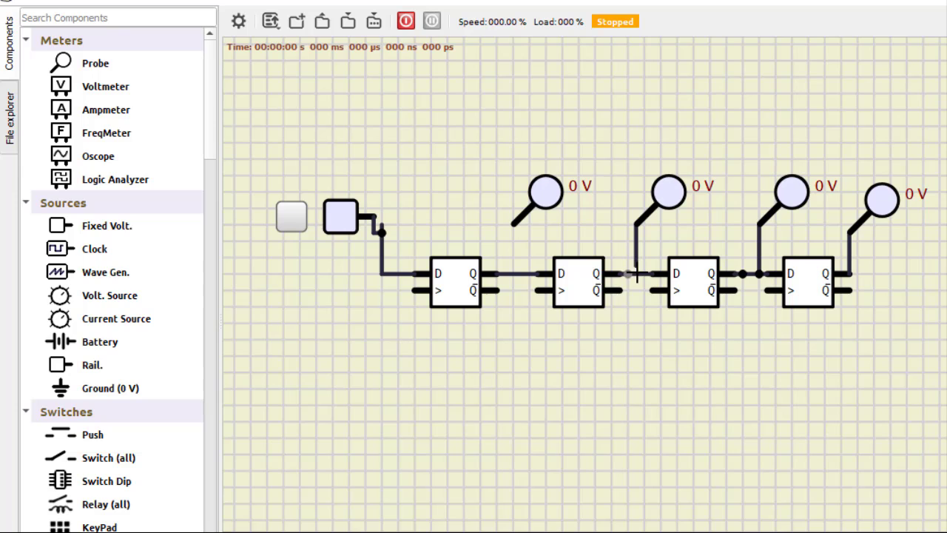
{"action": "left_click", "coordinate": [636, 274]}
{"action": "left_click", "coordinate": [518, 274]}
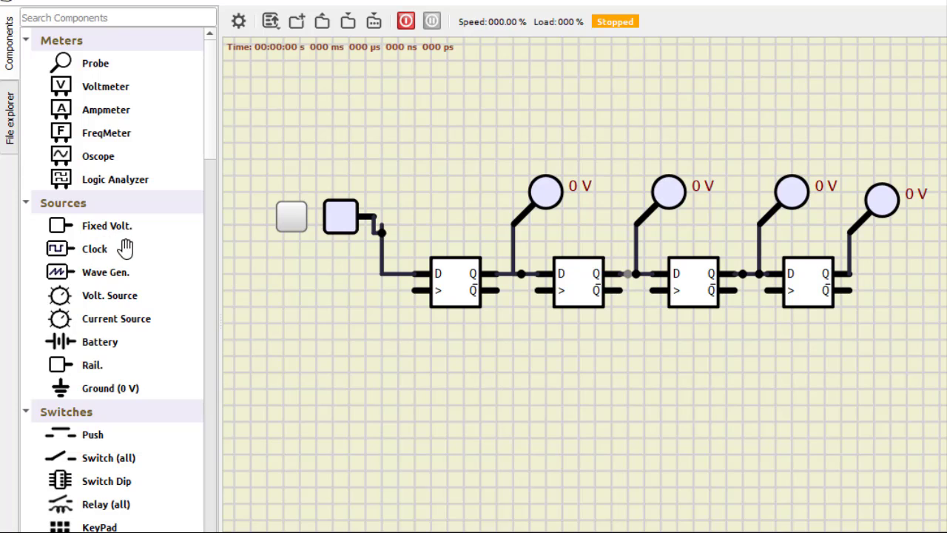
Step: Place a second Fixed Volt. source and a push switch below the circuit and connect them
{"action": "left_click_drag", "start_coordinate": [81, 226], "coordinate": [325, 412]}
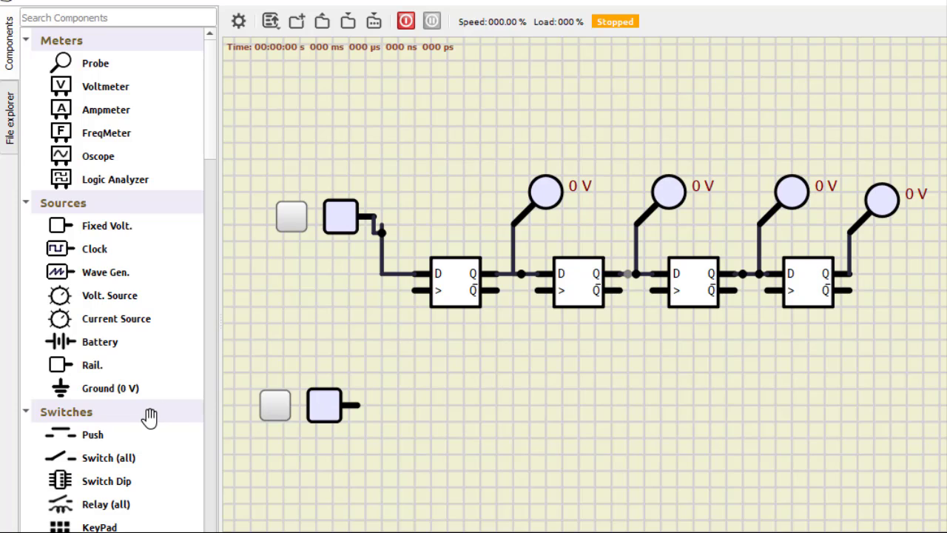
{"action": "scroll", "coordinate": [140, 407], "scroll_direction": "down", "scroll_amount": 3}
{"action": "left_click_drag", "start_coordinate": [71, 296], "coordinate": [425, 412]}
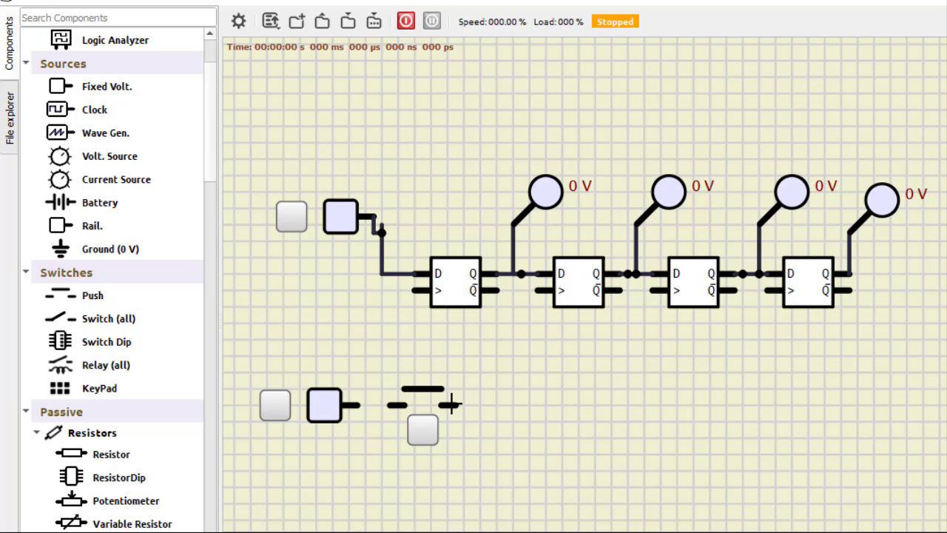
{"action": "left_click", "coordinate": [362, 405]}
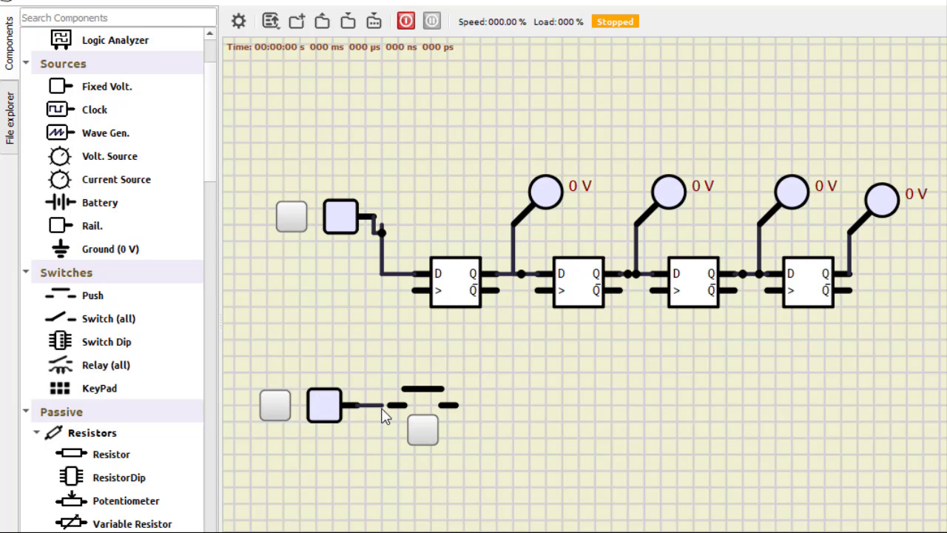
Step: Run a clock line from the push switch to all four flip-flops' clock inputs
{"action": "left_click", "coordinate": [455, 405]}
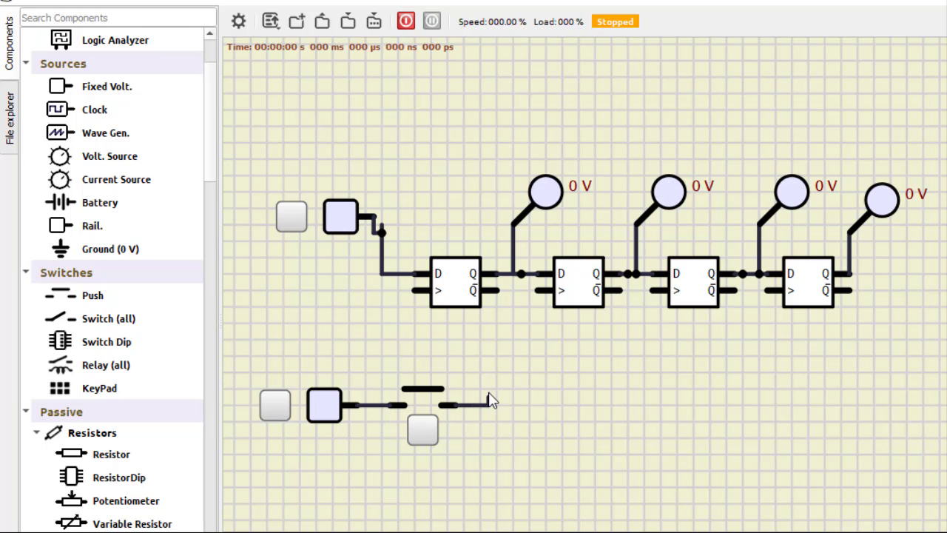
{"action": "left_click", "coordinate": [481, 338]}
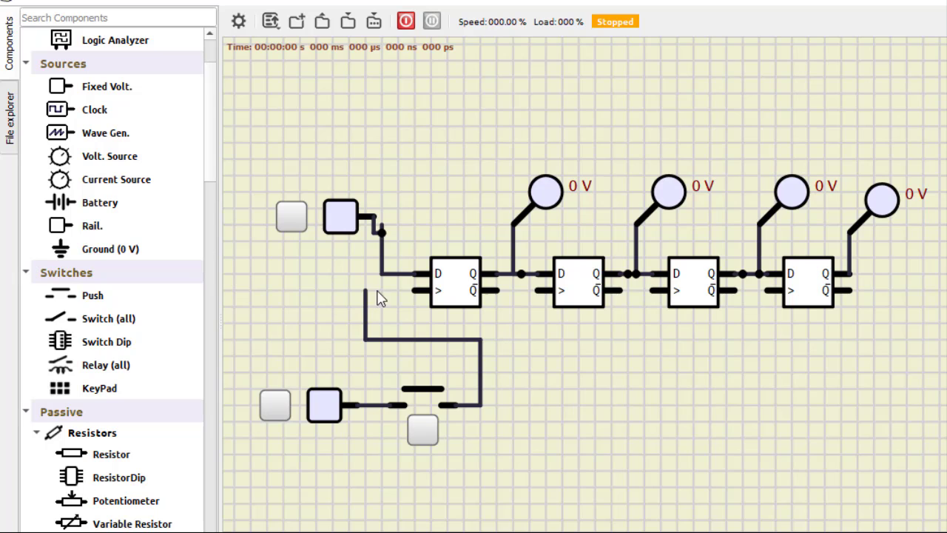
{"action": "left_click", "coordinate": [481, 339]}
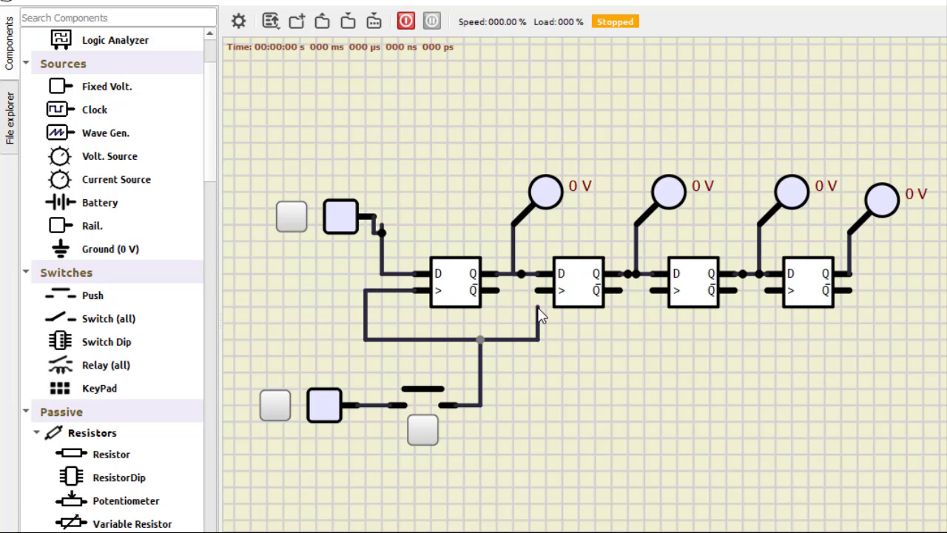
{"action": "left_click", "coordinate": [652, 290]}
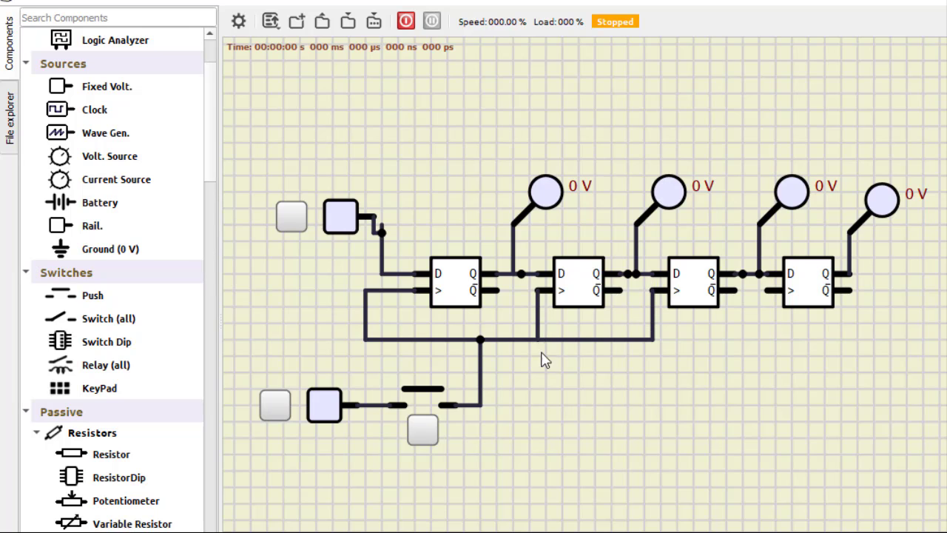
{"action": "left_click", "coordinate": [768, 291]}
{"action": "left_click", "coordinate": [653, 339]}
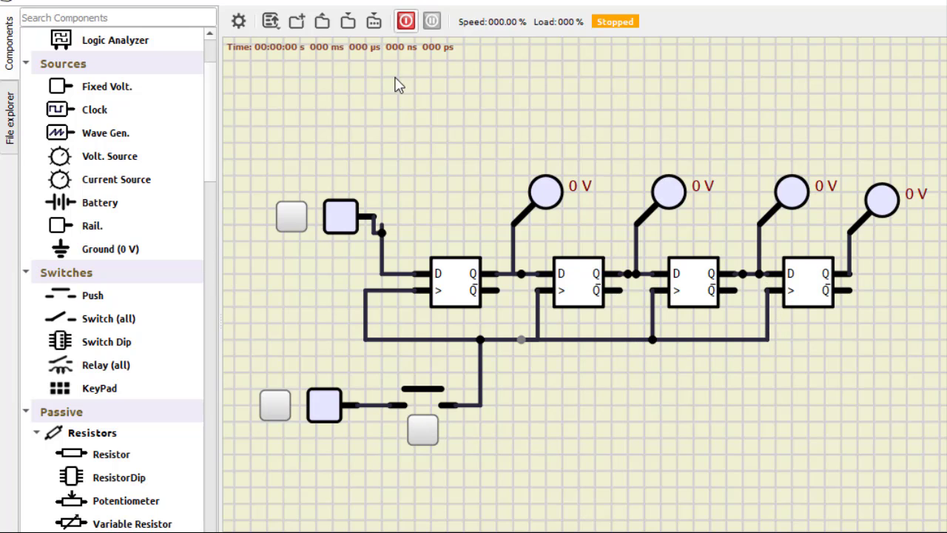
Step: Switch on the clock-side and data Fixed Volt. sources and start the simulation
{"action": "left_click", "coordinate": [276, 418]}
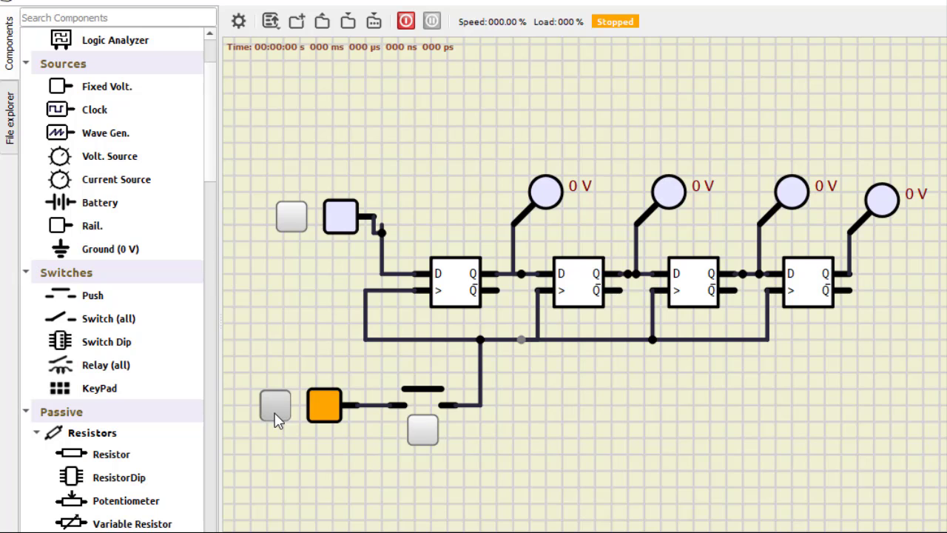
{"action": "left_click", "coordinate": [291, 226]}
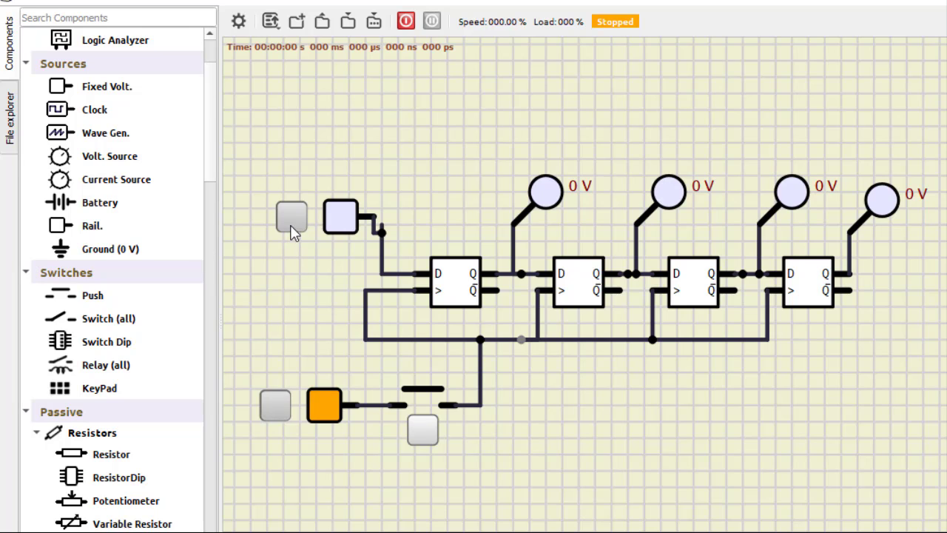
{"action": "left_click", "coordinate": [411, 24]}
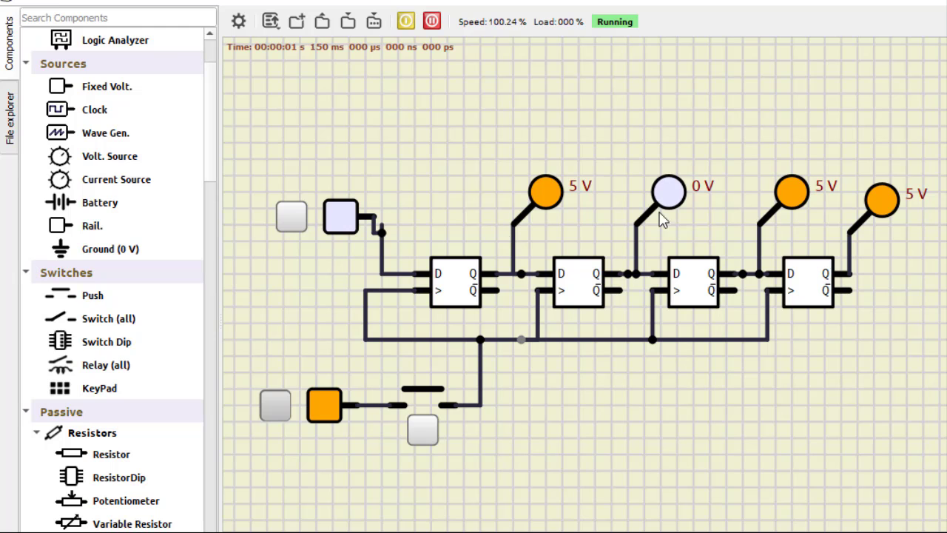